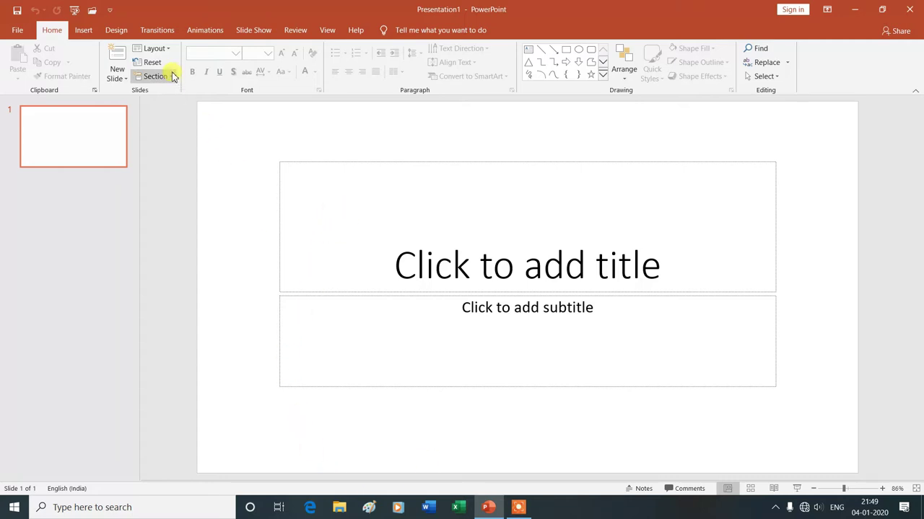
Step: Apply the Blank layout to the slide, removing its title and subtitle placeholders
{"action": "left_click", "coordinate": [168, 50]}
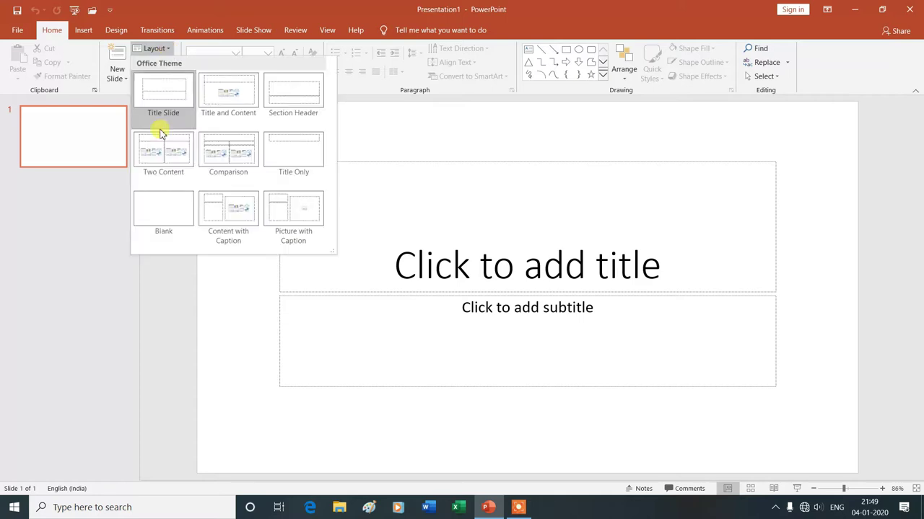
{"action": "left_click", "coordinate": [164, 213]}
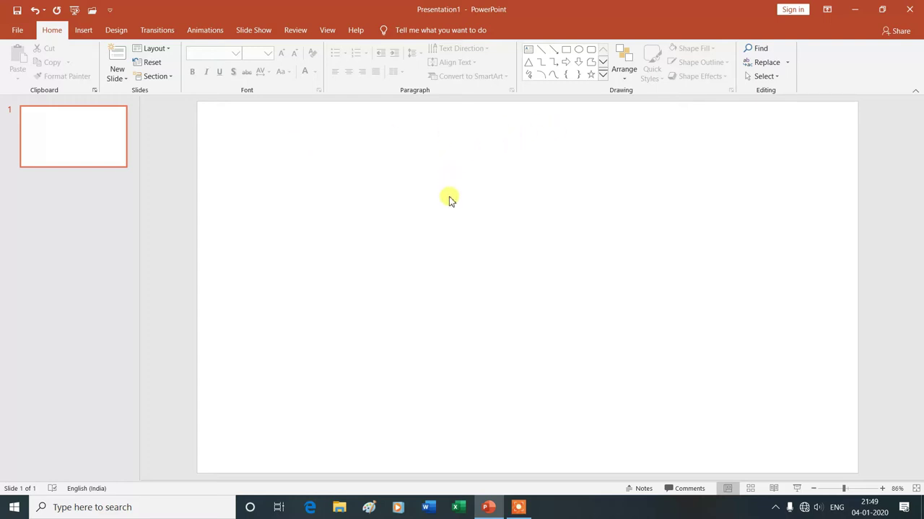
Step: Insert the 'flowers 4' picture from the Download images folder onto the slide
{"action": "left_click", "coordinate": [86, 30]}
{"action": "left_click", "coordinate": [91, 65]}
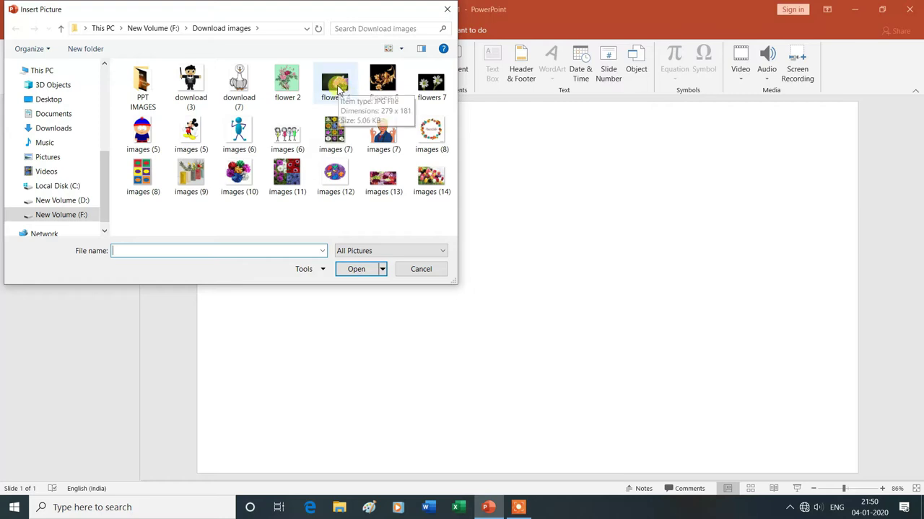
{"action": "left_click", "coordinate": [343, 94]}
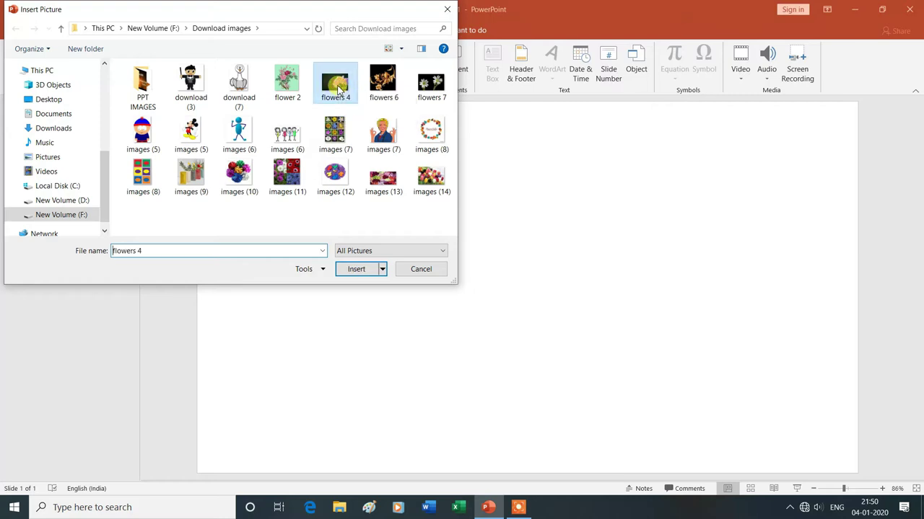
{"action": "left_click", "coordinate": [355, 272]}
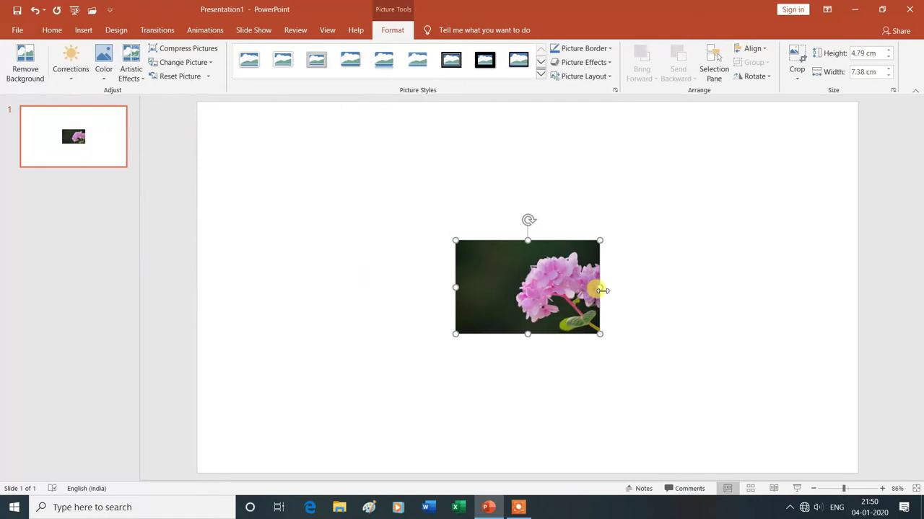
Step: Stretch the flower picture's right, left, top and bottom edges out to the slide edges
{"action": "left_click_drag", "start_coordinate": [602, 289], "coordinate": [858, 295]}
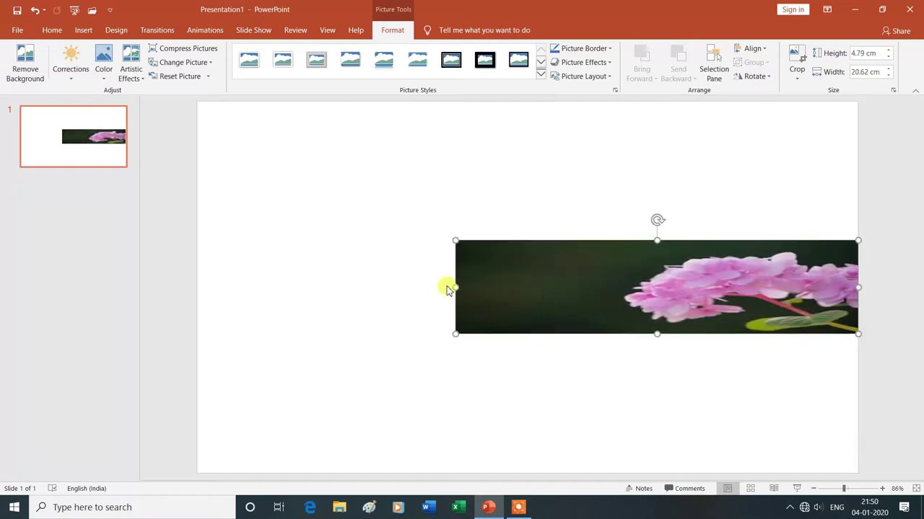
{"action": "left_click_drag", "start_coordinate": [455, 286], "coordinate": [192, 284]}
{"action": "left_click_drag", "start_coordinate": [527, 241], "coordinate": [532, 101]}
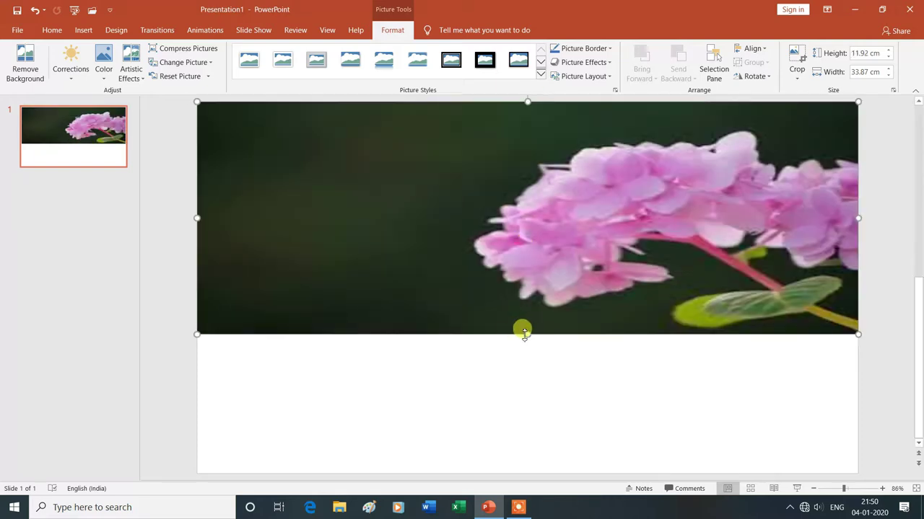
{"action": "left_click_drag", "start_coordinate": [526, 333], "coordinate": [513, 470]}
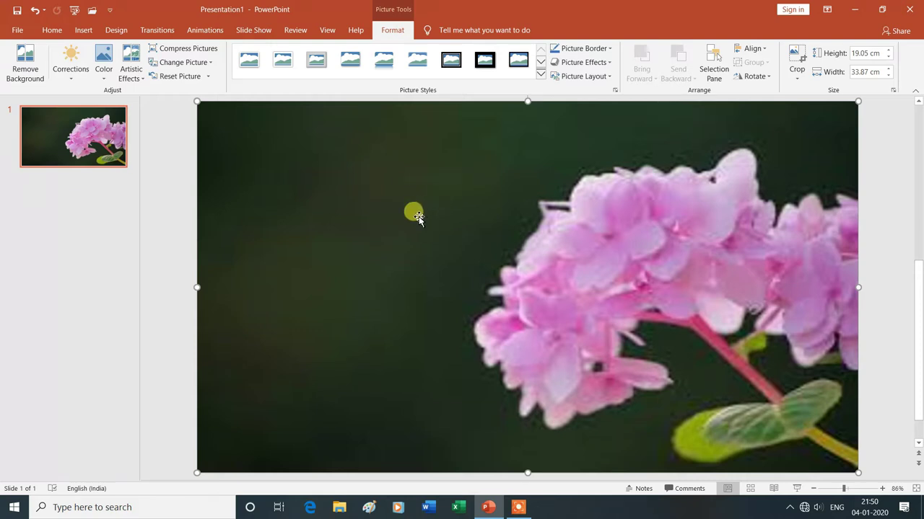
Step: Insert the 'photo' video from the Desktop using Video on My PC
{"action": "left_click", "coordinate": [82, 32]}
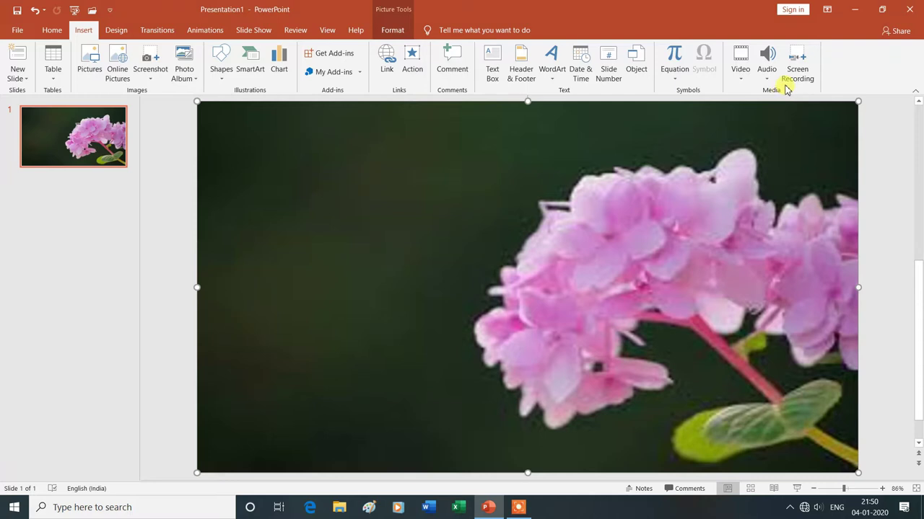
{"action": "left_click", "coordinate": [743, 83]}
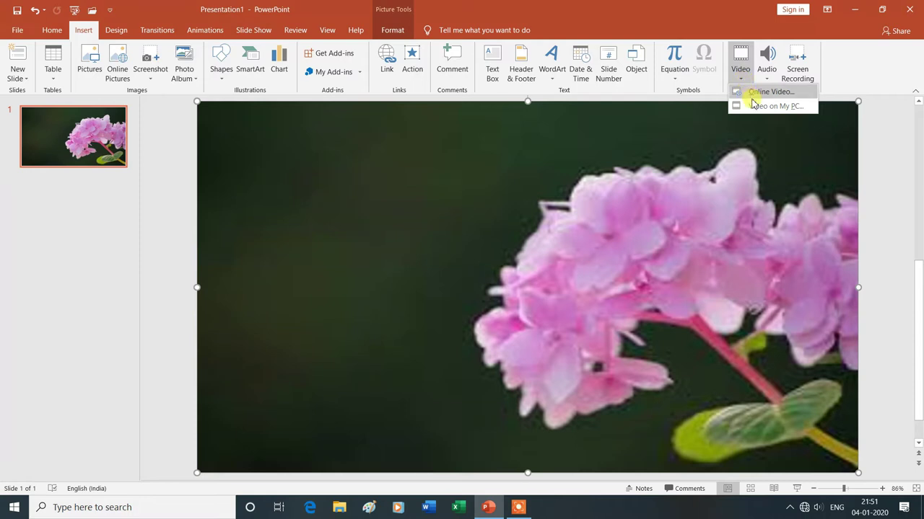
{"action": "left_click", "coordinate": [760, 108]}
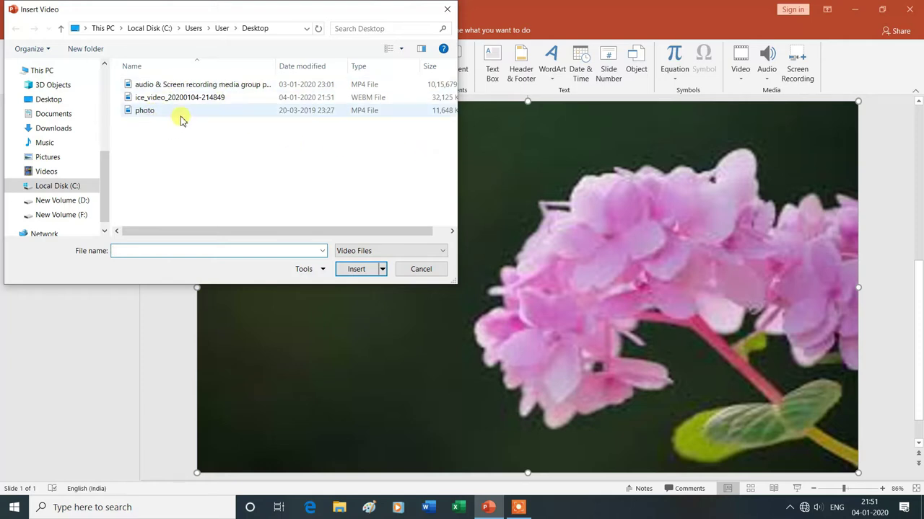
{"action": "left_click", "coordinate": [140, 112]}
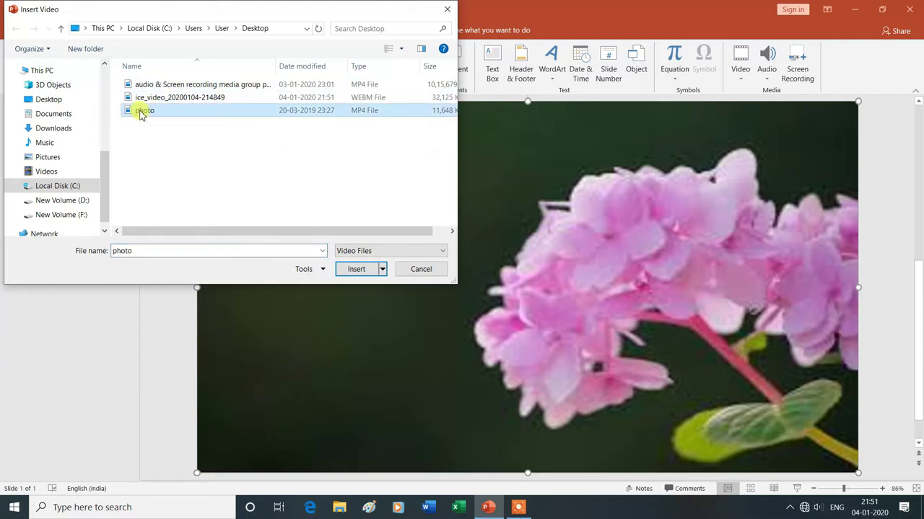
{"action": "left_click", "coordinate": [357, 272]}
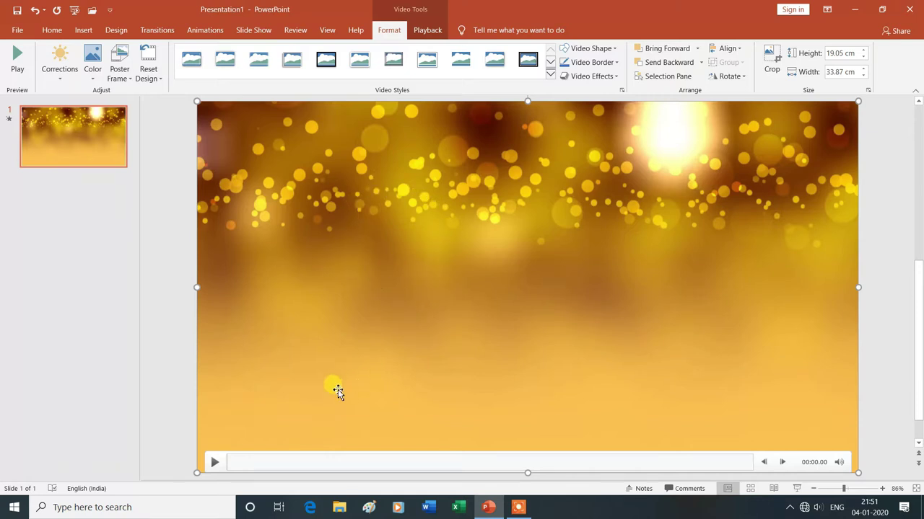
Step: Play the gold sparkle video and pause it at about 00:05.10
{"action": "left_click", "coordinate": [214, 463]}
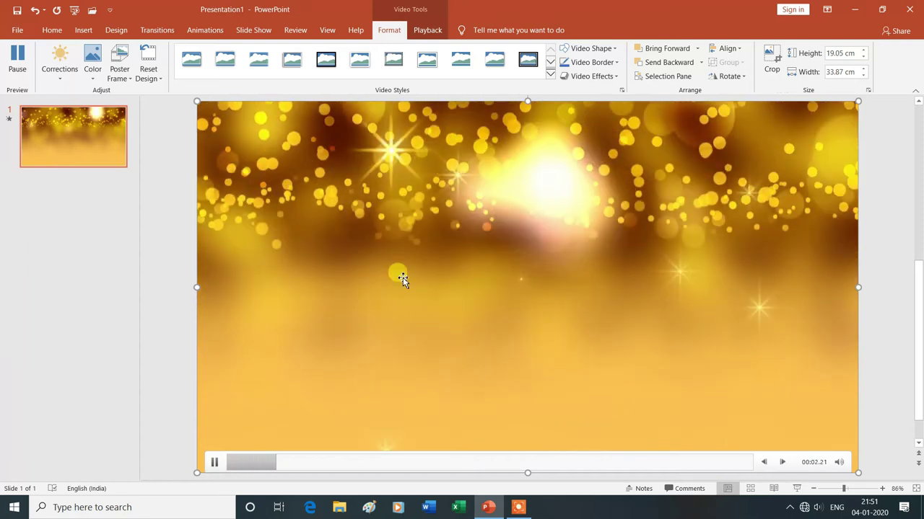
{"action": "left_click", "coordinate": [216, 464]}
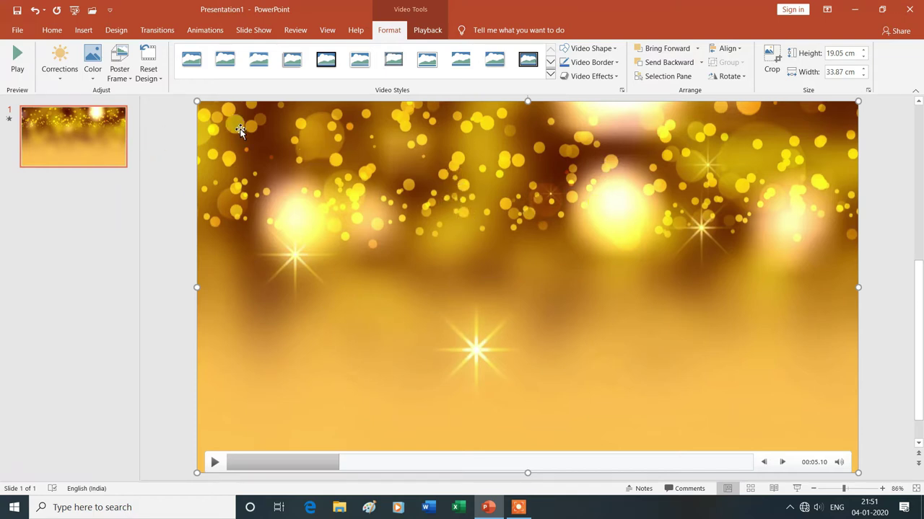
{"action": "left_click", "coordinate": [84, 30]}
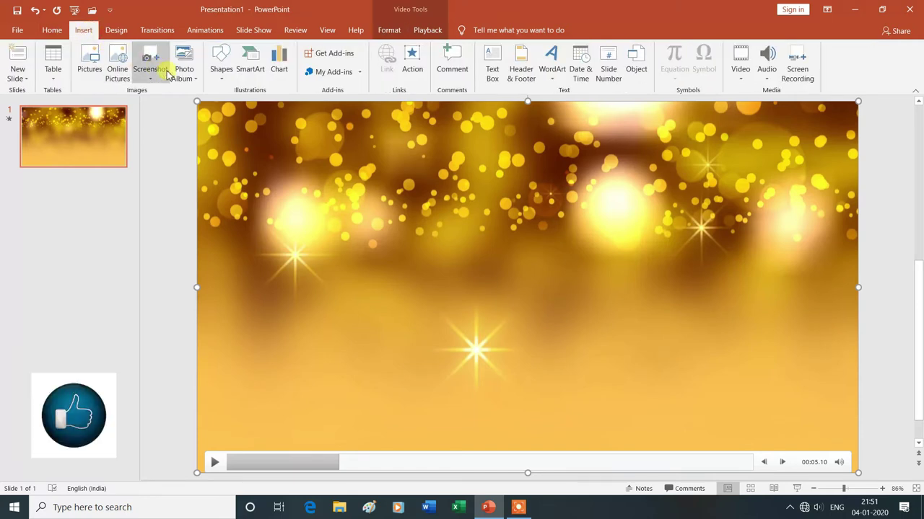
Step: Draw a 4 × 14.28 cm ribbon banner from Stars and Banners across the slide's top
{"action": "left_click", "coordinate": [221, 72]}
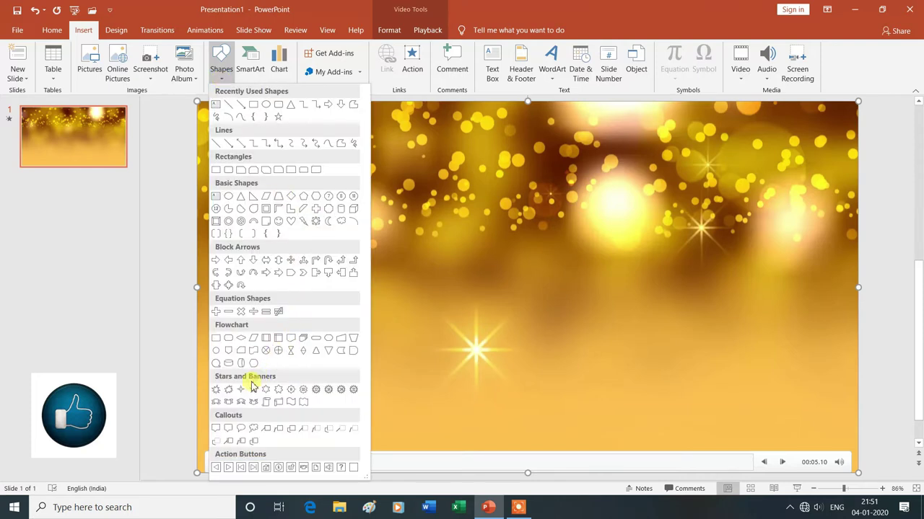
{"action": "left_click", "coordinate": [229, 404]}
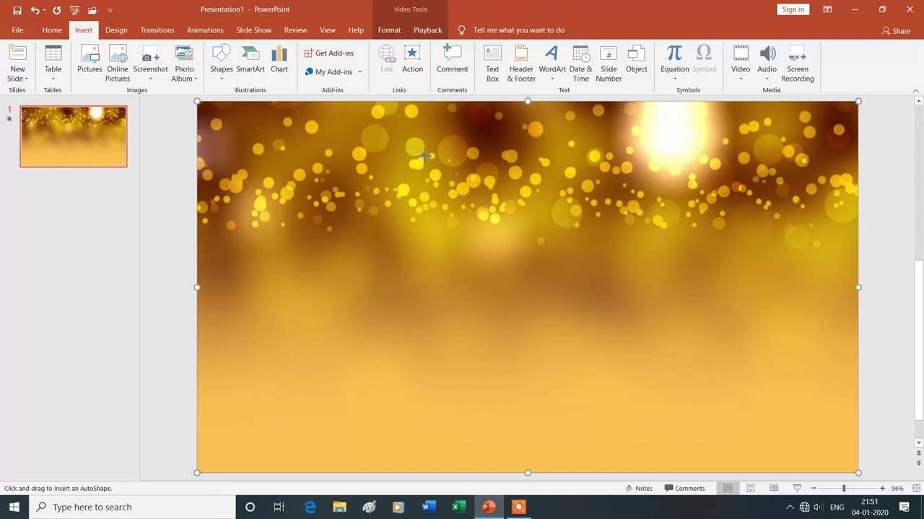
{"action": "left_click_drag", "start_coordinate": [408, 148], "coordinate": [688, 225]}
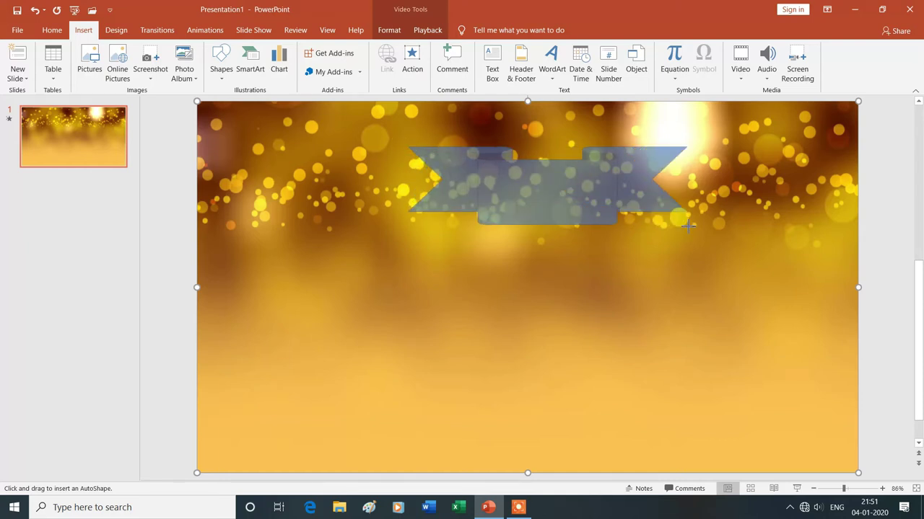
{"action": "left_click_drag", "start_coordinate": [579, 205], "coordinate": [570, 203]}
{"action": "type", "text": "Ysgyan tech"}
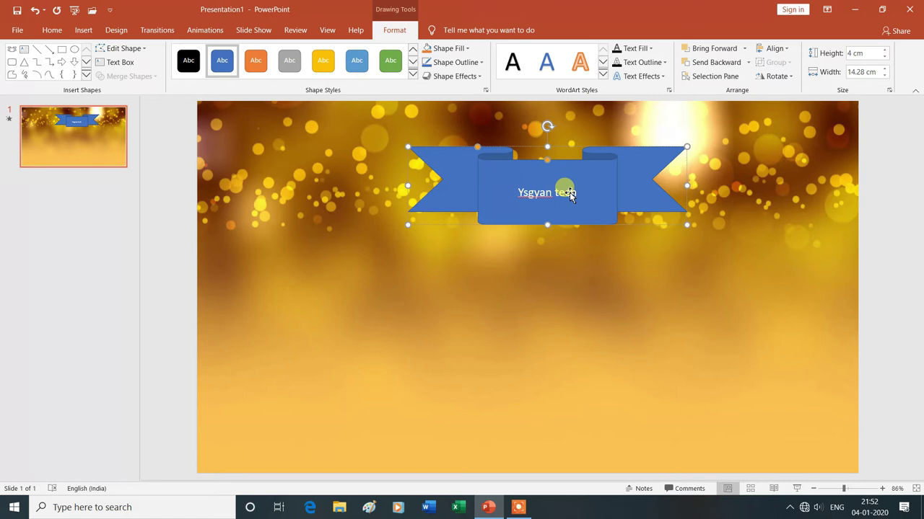
Step: Format the banner text 'Ysgyan tech' as 36 pt, bold and orange
{"action": "left_click", "coordinate": [520, 194]}
{"action": "left_click_drag", "start_coordinate": [520, 194], "coordinate": [578, 193]}
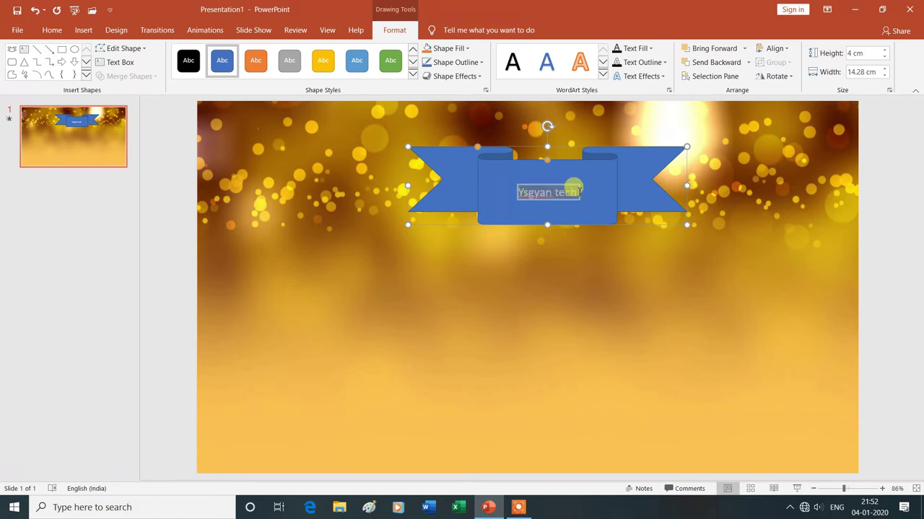
{"action": "left_click", "coordinate": [58, 31]}
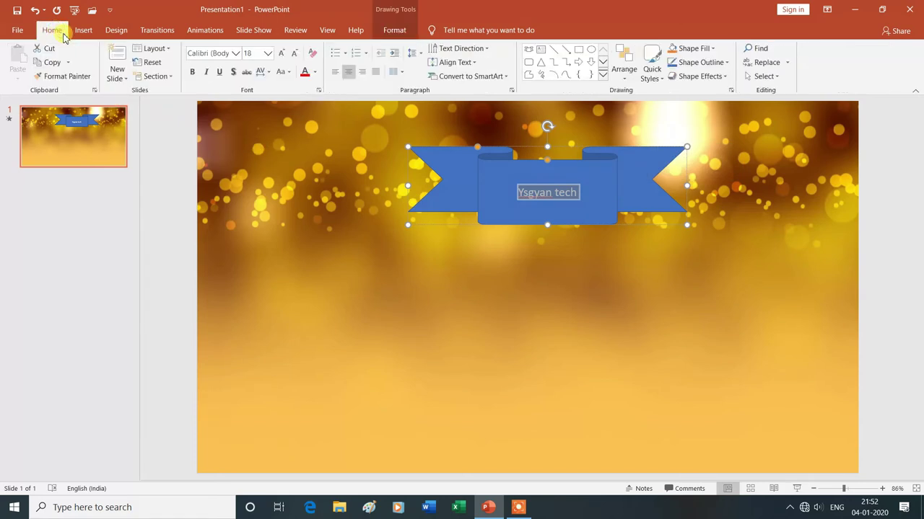
{"action": "left_click", "coordinate": [267, 54]}
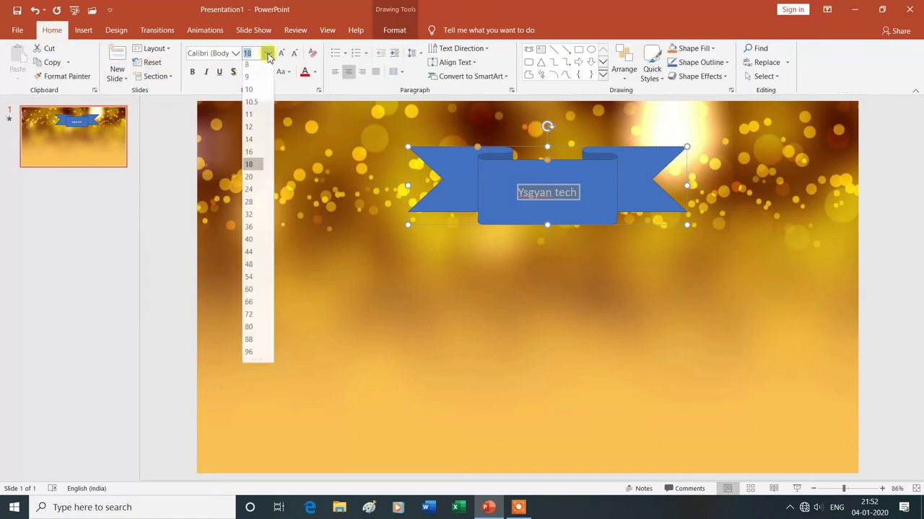
{"action": "left_click", "coordinate": [251, 232]}
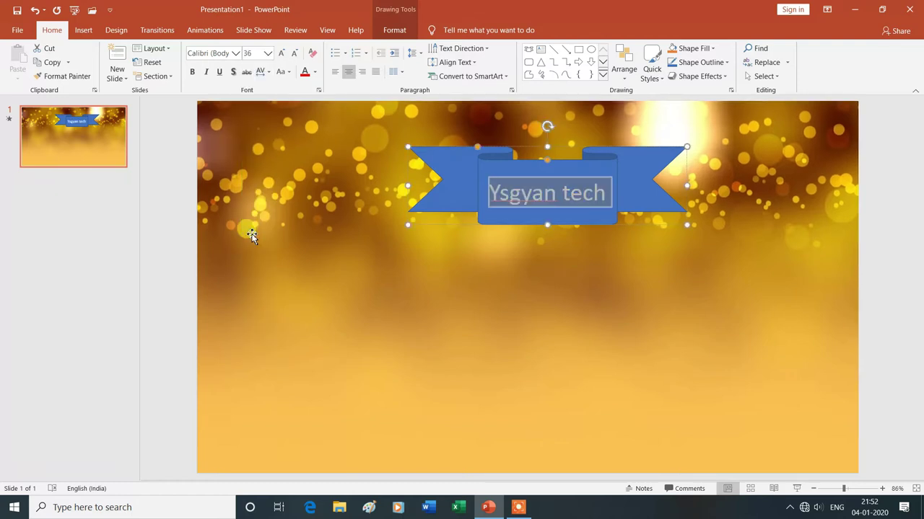
{"action": "left_click", "coordinate": [192, 72]}
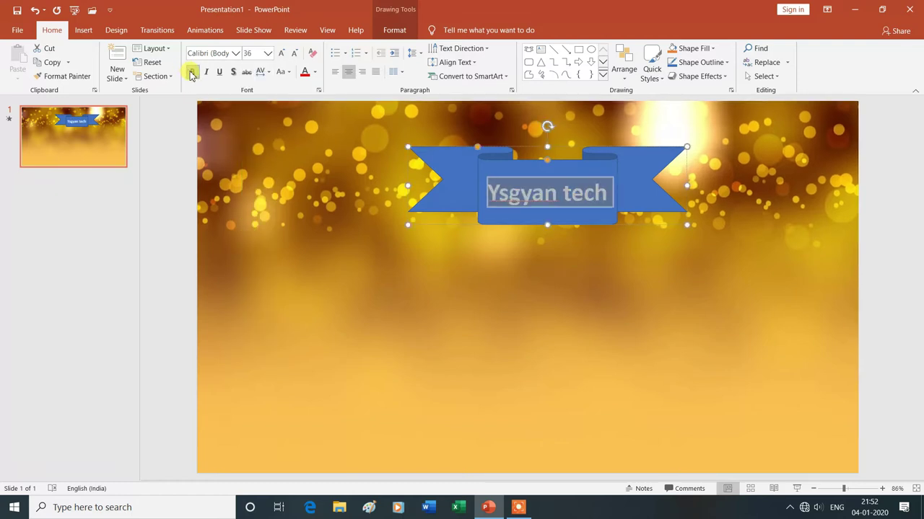
{"action": "left_click", "coordinate": [315, 74]}
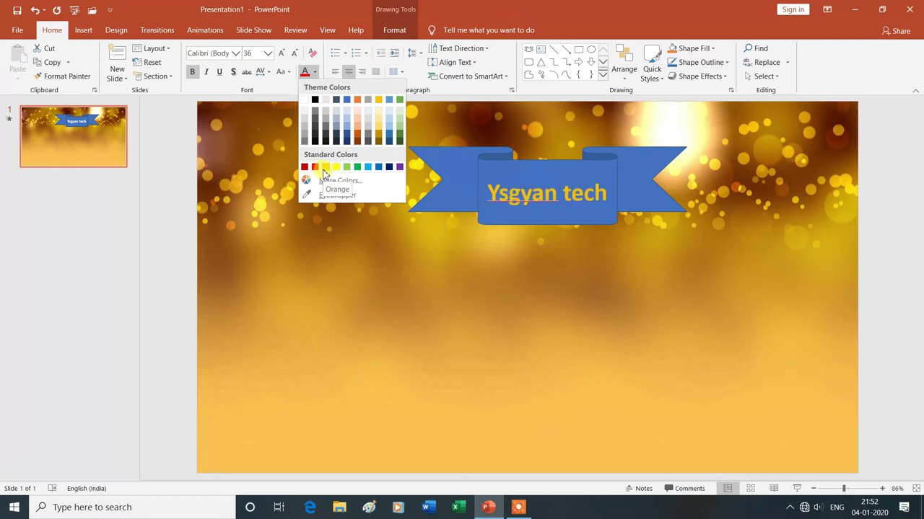
{"action": "left_click", "coordinate": [322, 170]}
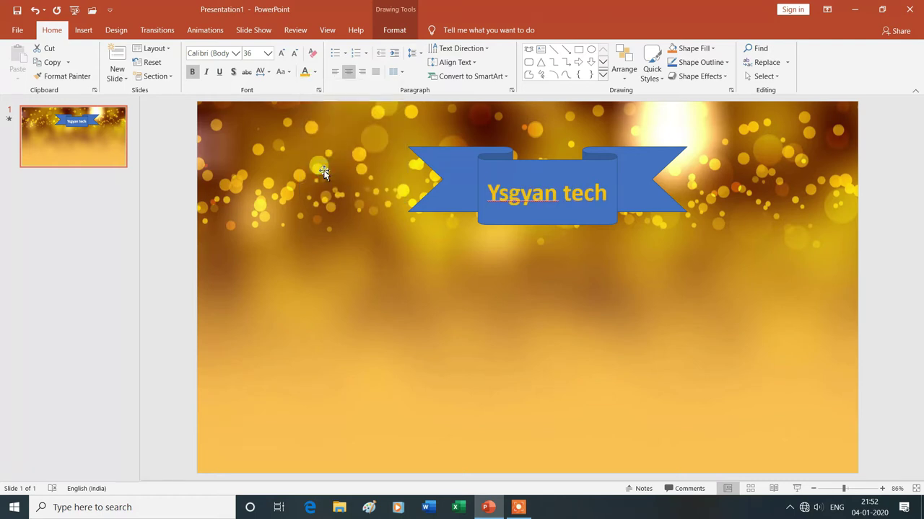
{"action": "left_click", "coordinate": [434, 256]}
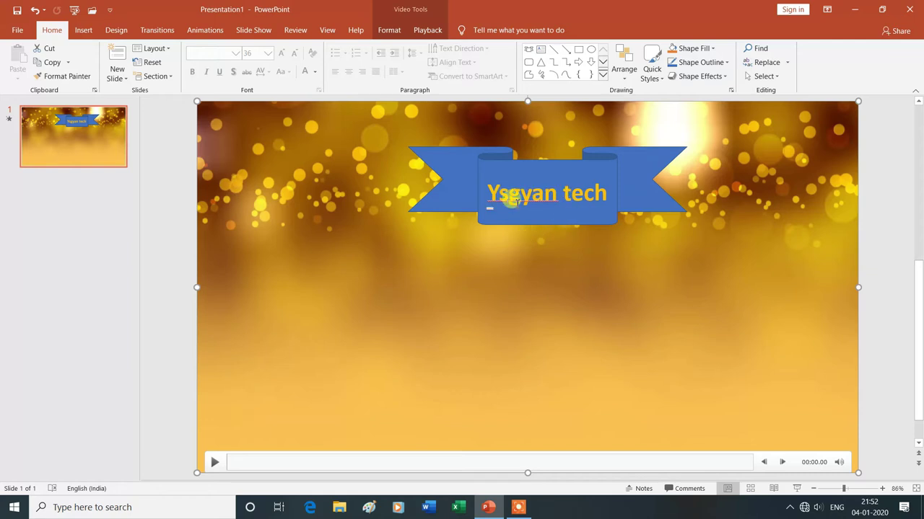
{"action": "left_click", "coordinate": [562, 193]}
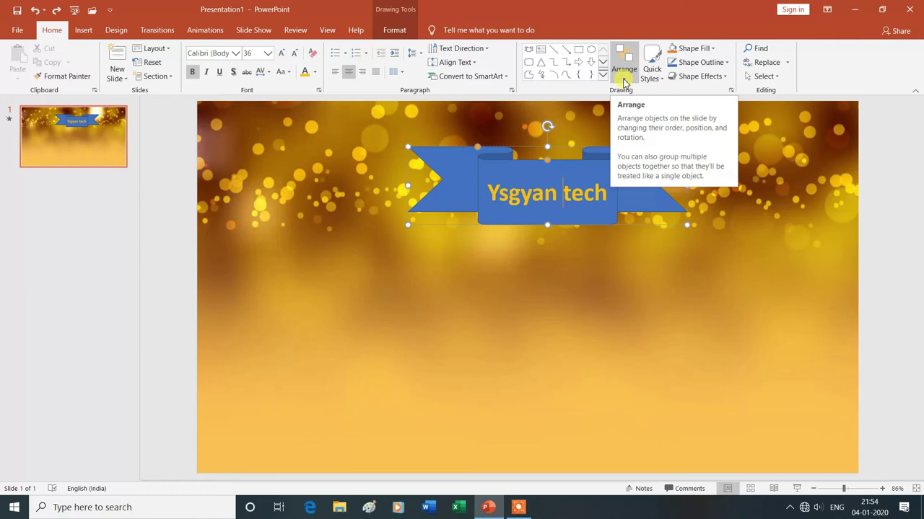
Step: Send the banner back one layer, then play and stop the background video
{"action": "left_click", "coordinate": [625, 82]}
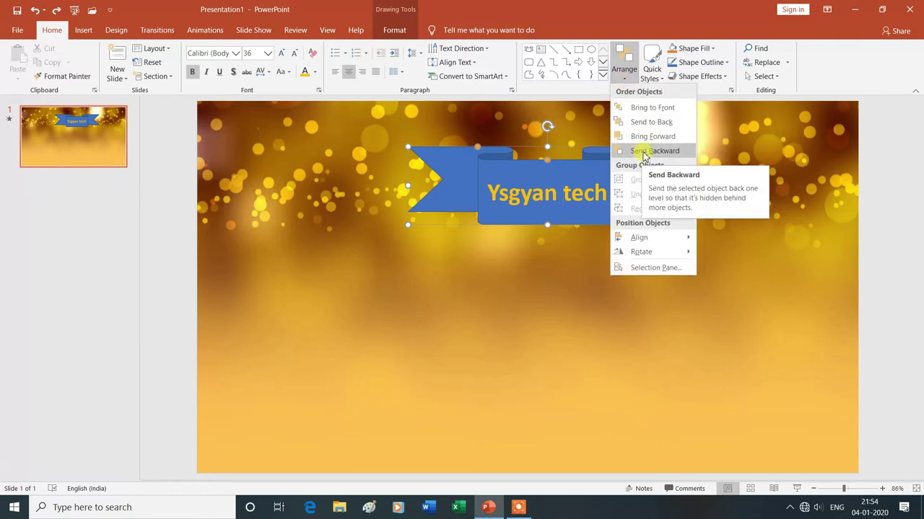
{"action": "left_click", "coordinate": [644, 151]}
{"action": "left_click", "coordinate": [536, 209]}
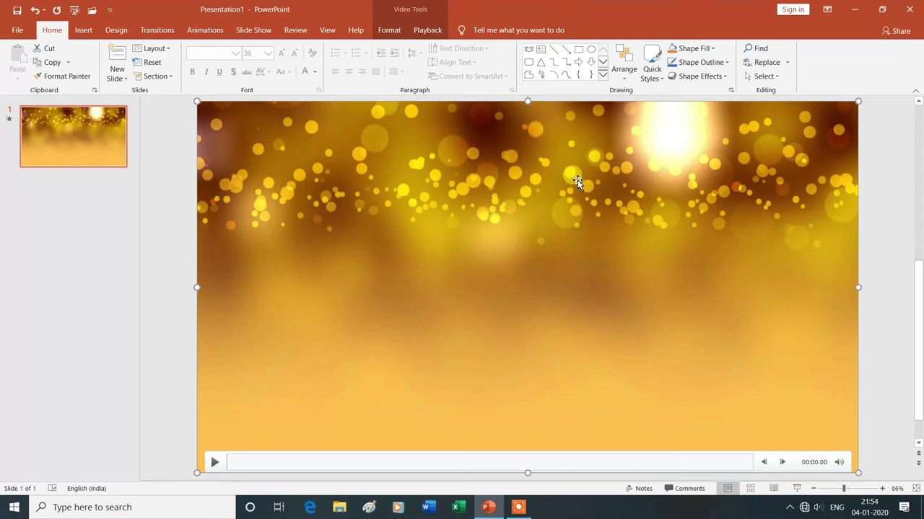
{"action": "left_click", "coordinate": [214, 463]}
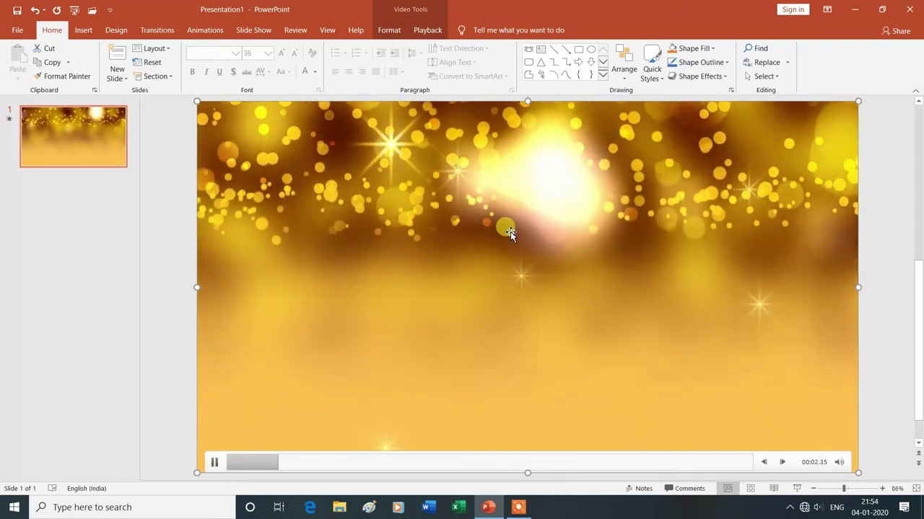
{"action": "left_click", "coordinate": [216, 464]}
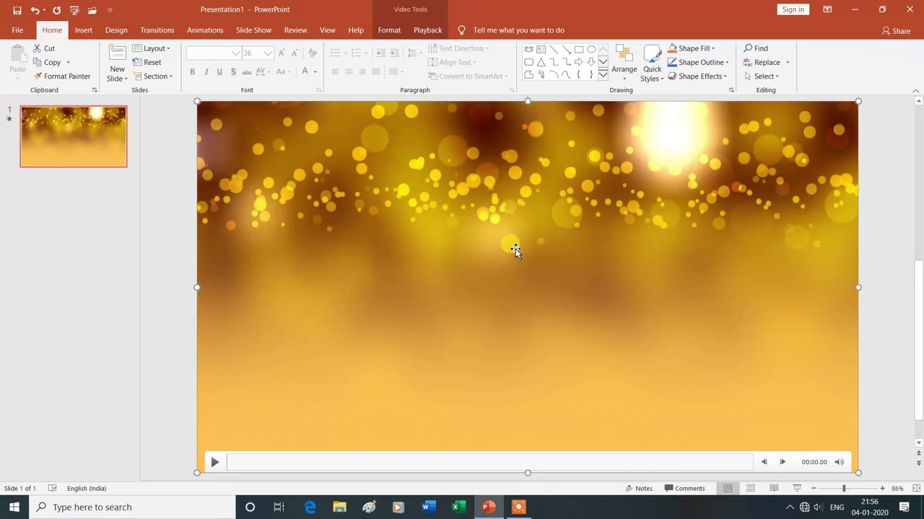
Step: Send the gold video to the back, behind all other objects
{"action": "left_click", "coordinate": [624, 76]}
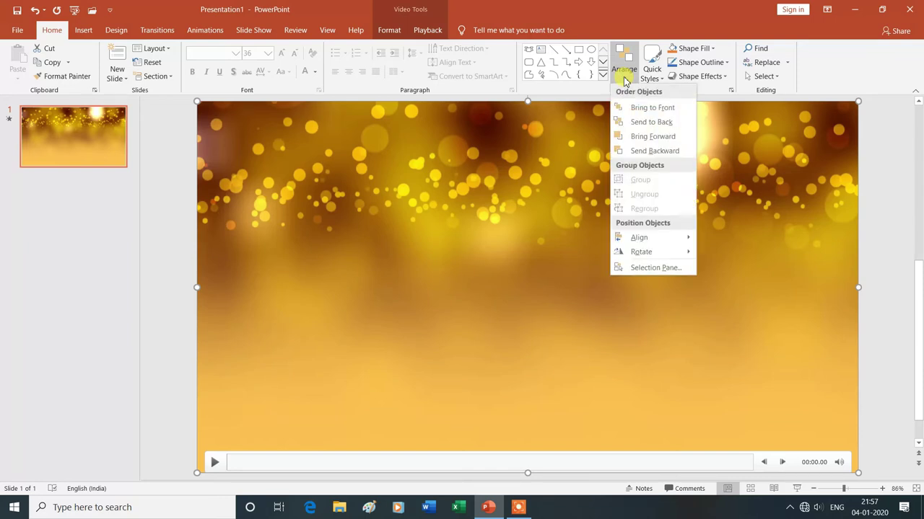
{"action": "left_click", "coordinate": [649, 122]}
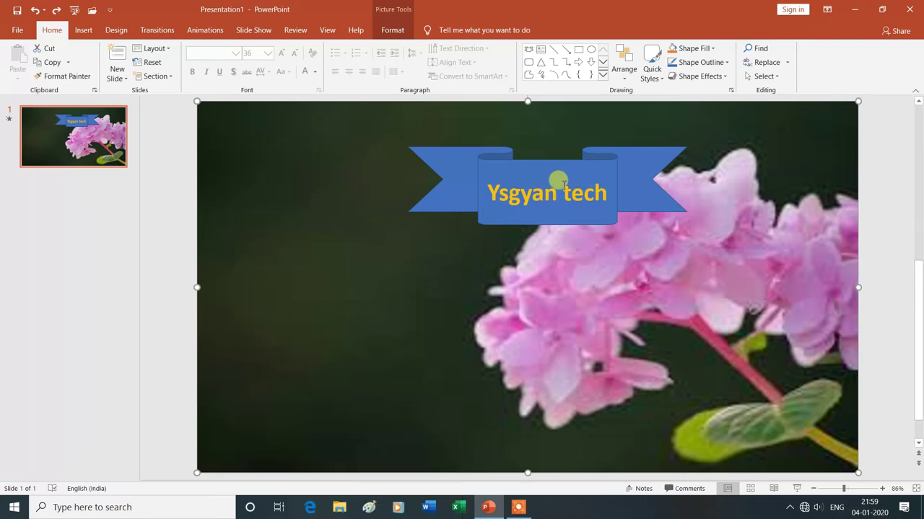
Step: Shrink the flower picture, move it to the lower centre, and centre the banner at the top
{"action": "left_click_drag", "start_coordinate": [635, 184], "coordinate": [453, 150]}
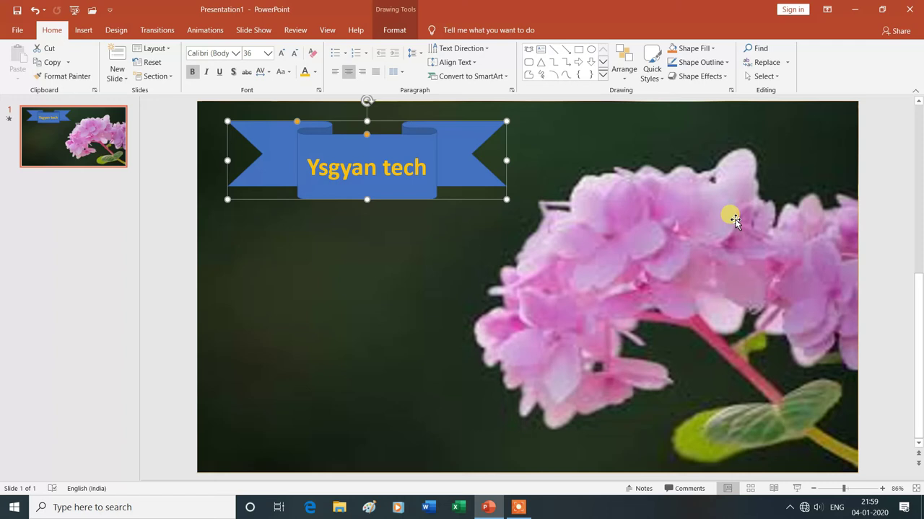
{"action": "left_click", "coordinate": [710, 224]}
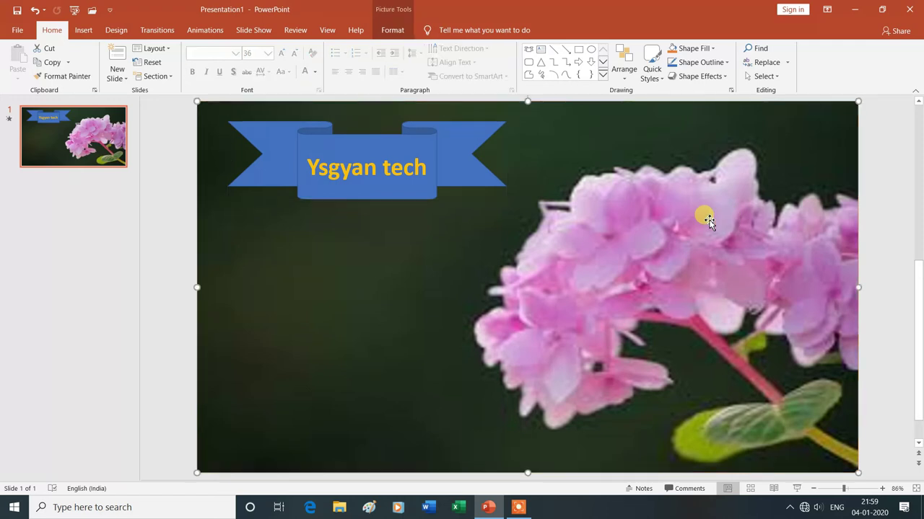
{"action": "mouse_move", "coordinate": [857, 102]}
{"action": "left_mouse_down"}
{"action": "mouse_move", "coordinate": [619, 295]}
{"action": "mouse_move", "coordinate": [553, 275]}
{"action": "mouse_move", "coordinate": [516, 346]}
{"action": "mouse_move", "coordinate": [497, 349]}
{"action": "left_mouse_up"}
{"action": "mouse_move", "coordinate": [419, 363]}
{"action": "left_mouse_down"}
{"action": "mouse_move", "coordinate": [527, 313]}
{"action": "mouse_move", "coordinate": [569, 309]}
{"action": "mouse_move", "coordinate": [588, 325]}
{"action": "left_mouse_up"}
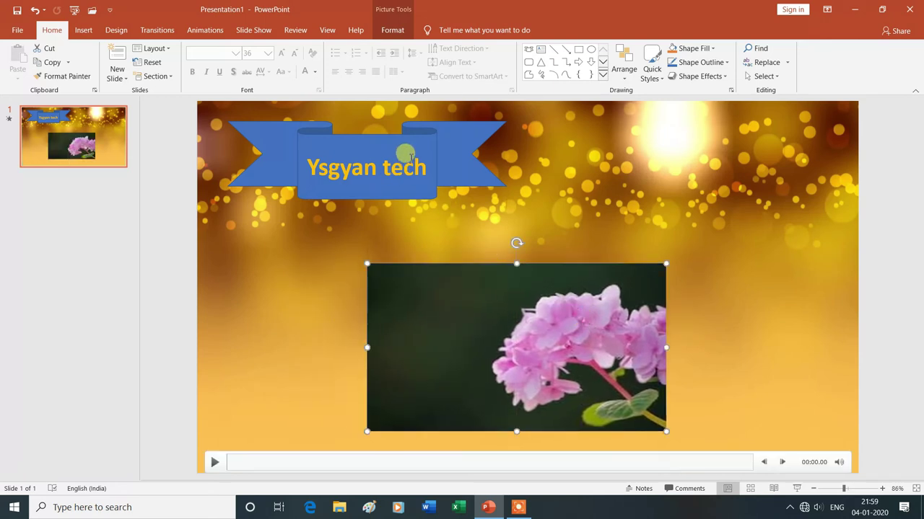
{"action": "mouse_move", "coordinate": [438, 163]}
{"action": "left_mouse_down"}
{"action": "mouse_move", "coordinate": [532, 188]}
{"action": "mouse_move", "coordinate": [600, 180]}
{"action": "left_mouse_up"}
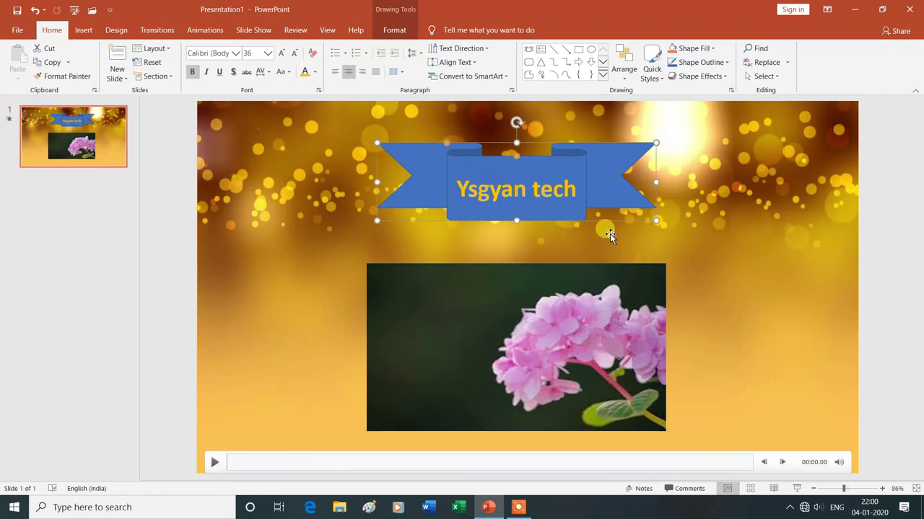
{"action": "left_click", "coordinate": [338, 264]}
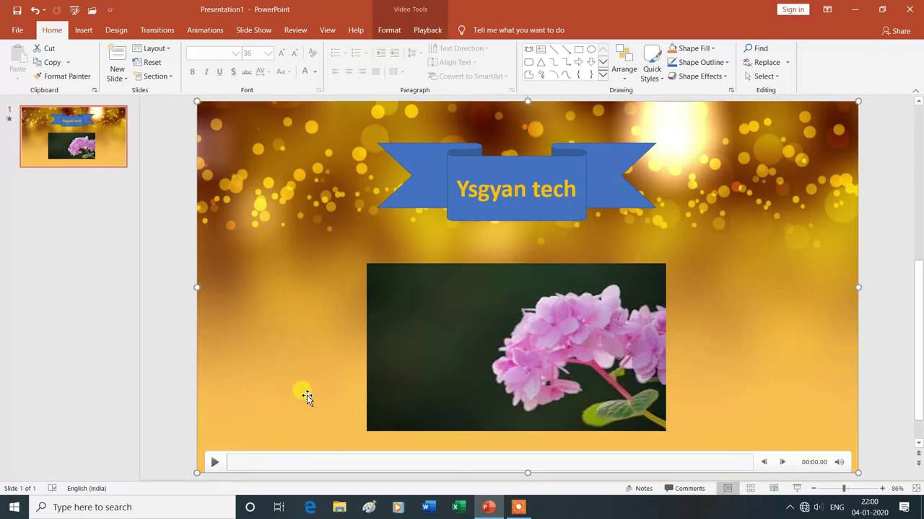
{"action": "left_click", "coordinate": [214, 464]}
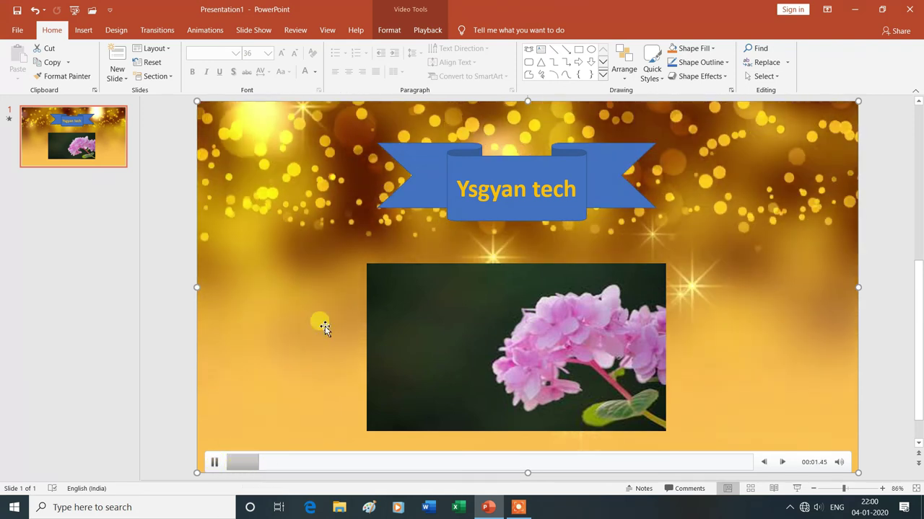